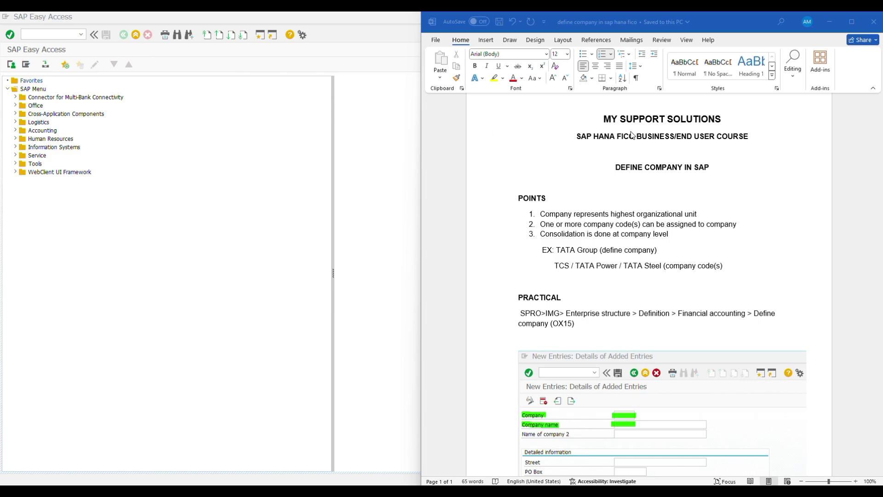
- Switch from the Word notes to the FI course notes PDF at Basic Configuration
left_click(614, 134)
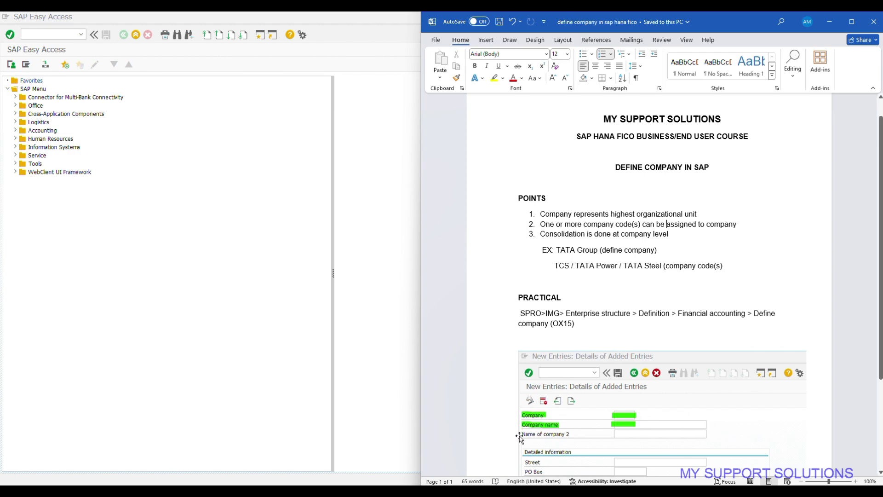
key("alt+Tab")
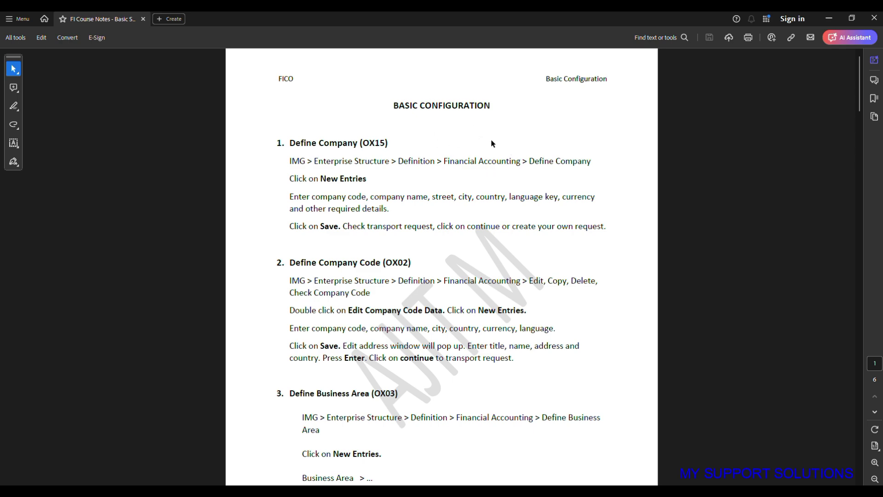
scroll(444, 137, "down", 3)
scroll(483, 207, "down", 5)
scroll(490, 220, "down", 3)
scroll(490, 220, "down", 5)
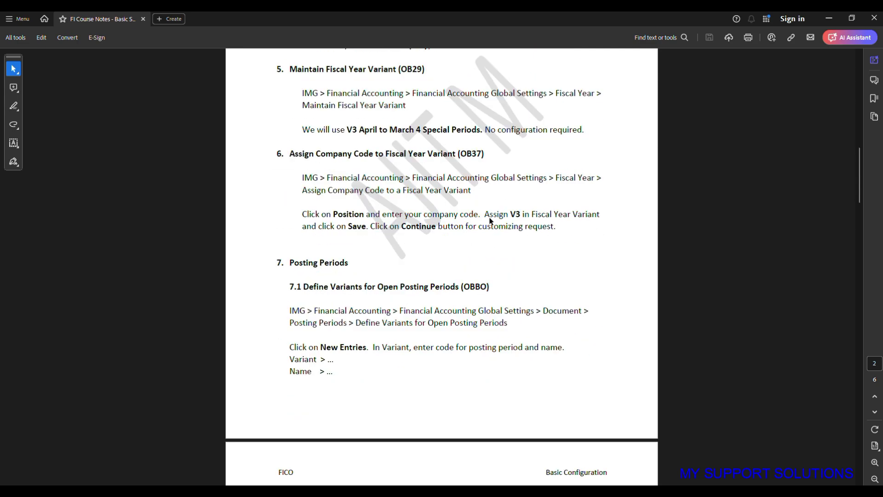
scroll(490, 221, "down", 5)
scroll(490, 220, "down", 5)
scroll(490, 220, "down", 5)
scroll(490, 218, "down", 5)
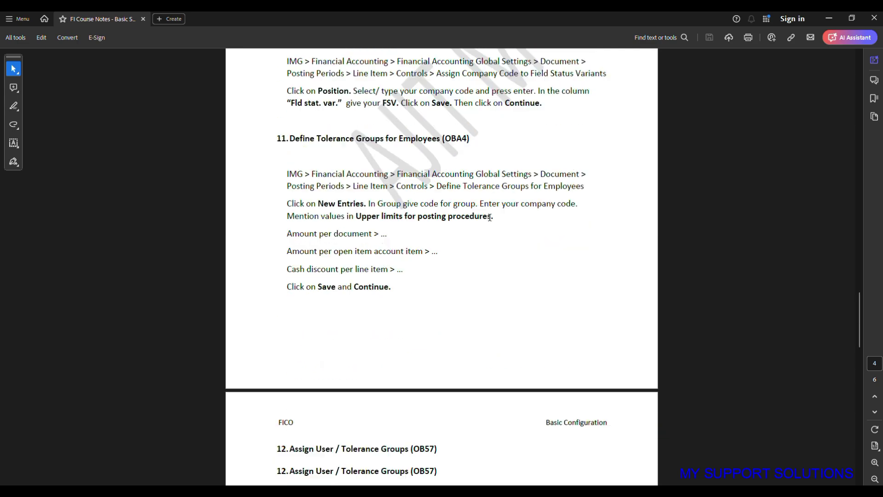
scroll(490, 218, "down", 5)
scroll(490, 218, "down", 4)
scroll(490, 219, "down", 4)
scroll(491, 221, "down", 5)
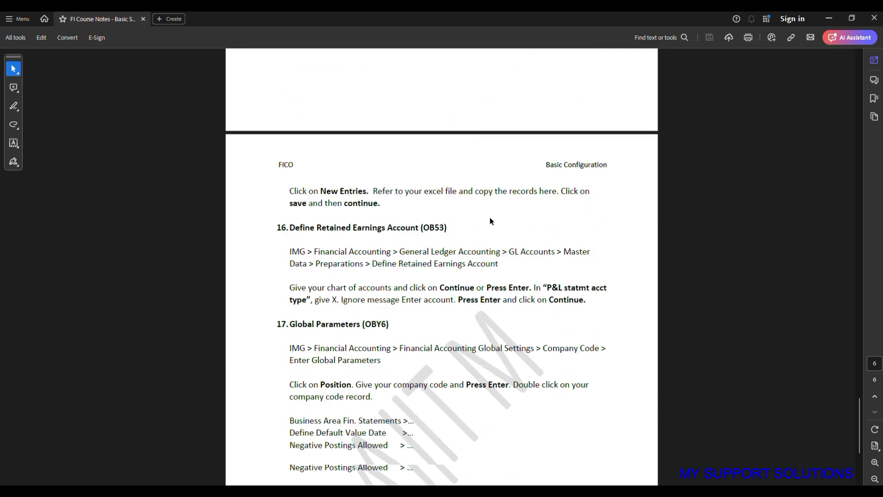
scroll(490, 218, "down", 5)
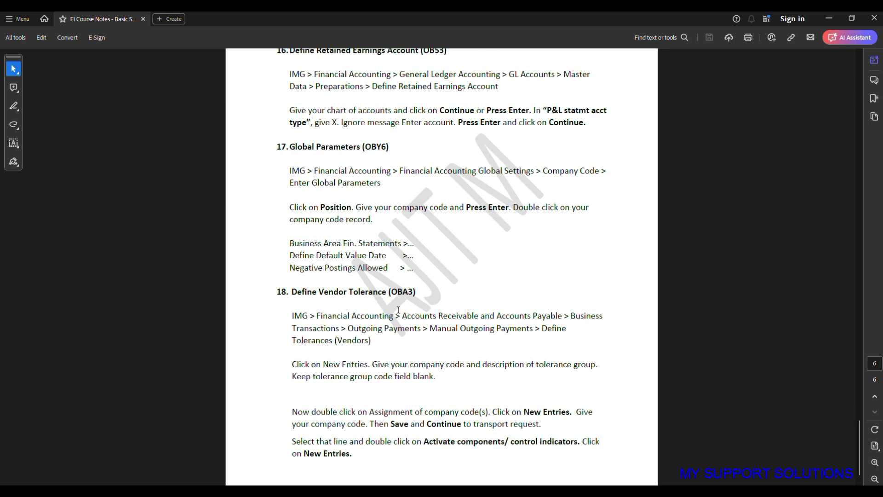
scroll(398, 310, "up", 5)
scroll(398, 310, "up", 5)
scroll(397, 309, "up", 5)
scroll(398, 309, "up", 5)
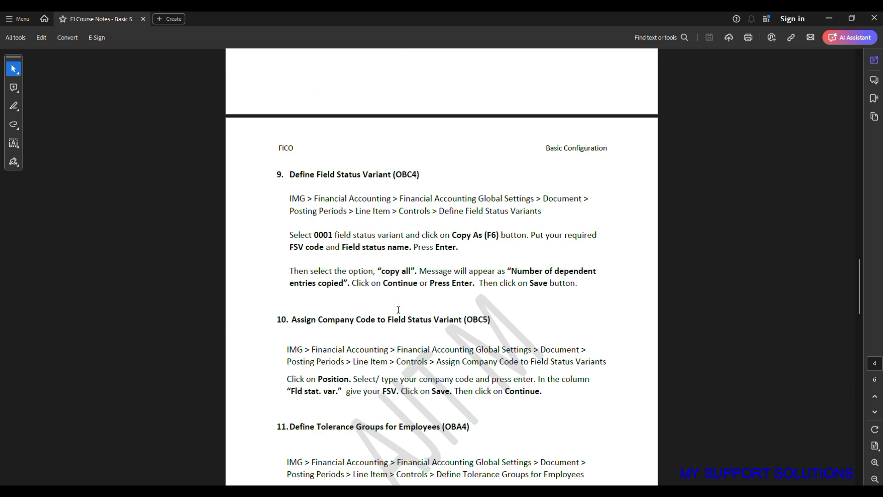
scroll(399, 309, "up", 5)
scroll(398, 310, "up", 5)
scroll(398, 313, "up", 3)
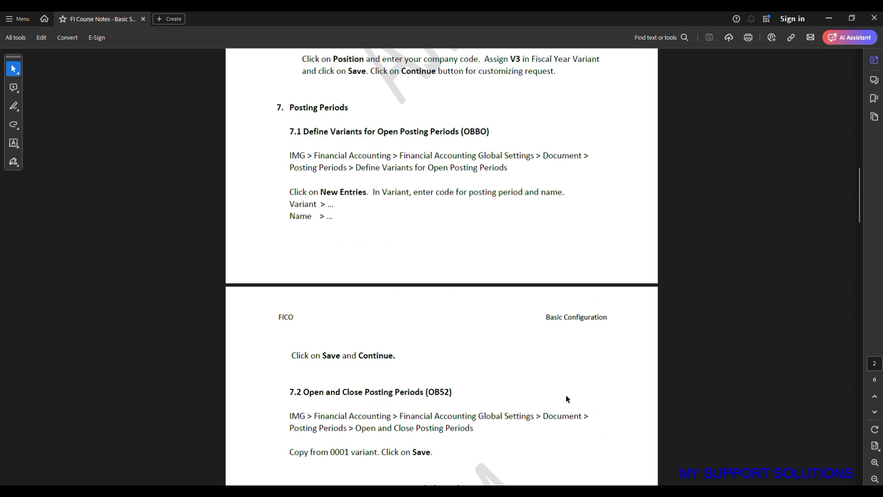
- Minimize the Acrobat course notes to show SAP Easy Access beside the Word notes
left_click(828, 19)
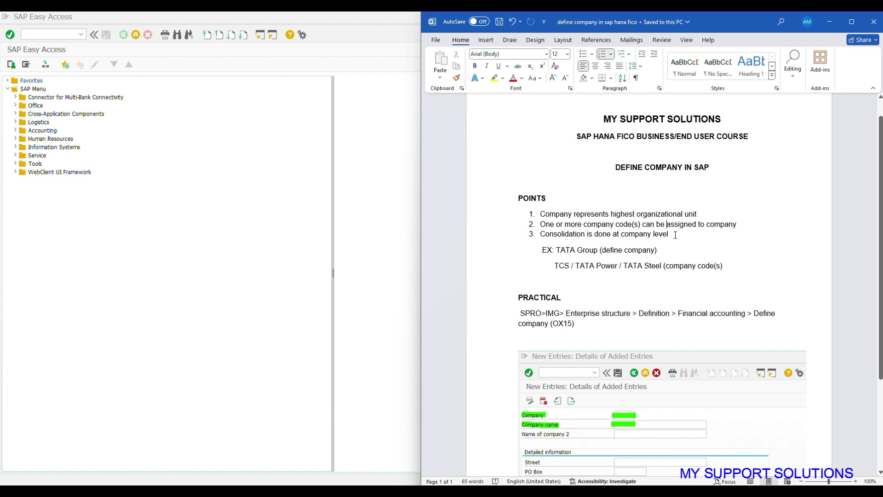
scroll(676, 235, "down", 2)
scroll(675, 235, "down", 2)
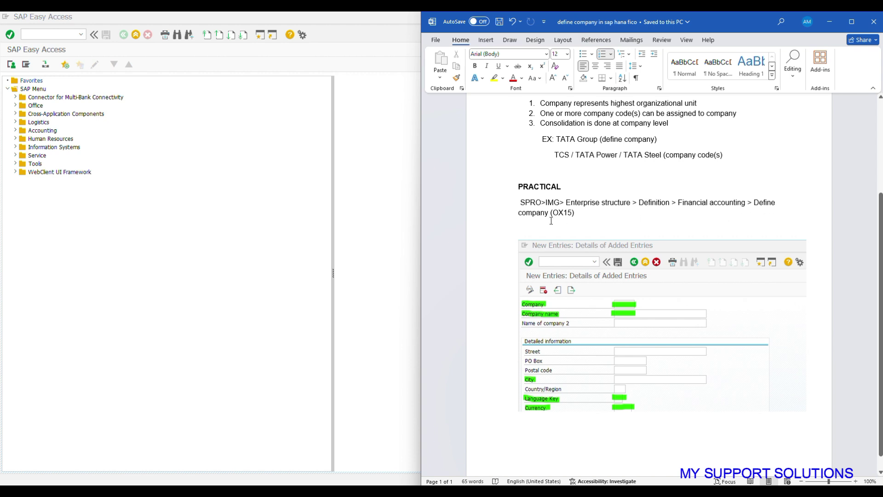
scroll(567, 221, "down", 1)
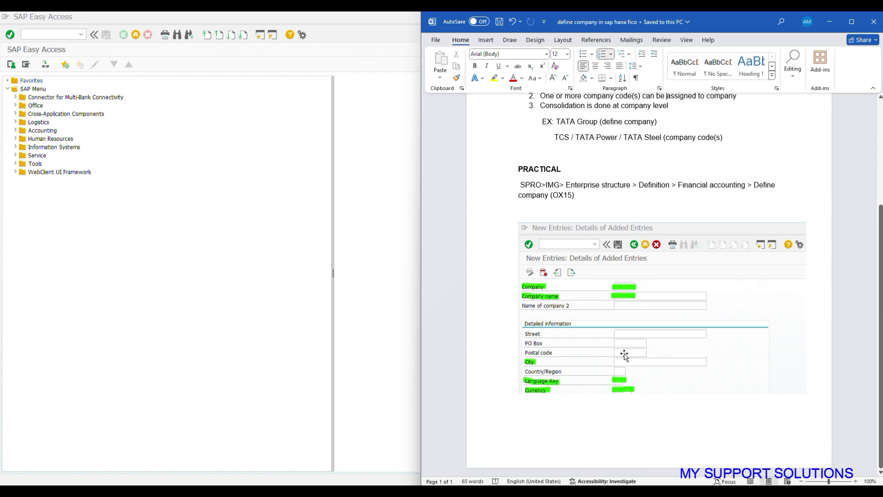
scroll(624, 354, "up", 3)
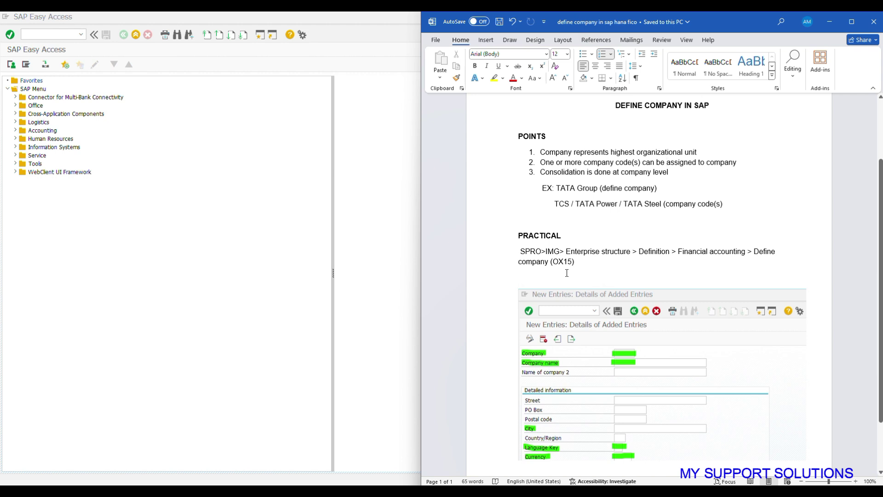
- Minimize the Word 'Define Company in SAP' notes so SAP Easy Access fills the screen
left_click(38, 34)
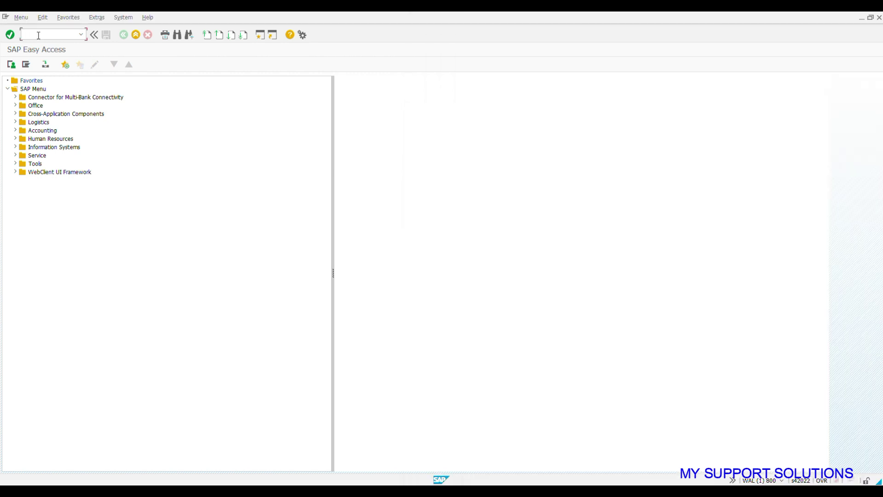
type("ox")
type("15")
- Run transaction OX15 to open the company overview list
key("Return")
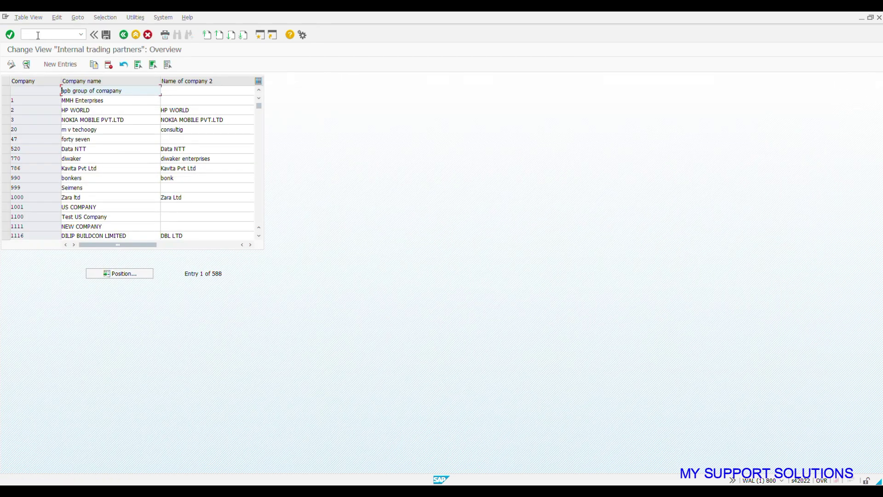
- Start new company entry 2021 named ABC PLATICS LTD
left_click(58, 63)
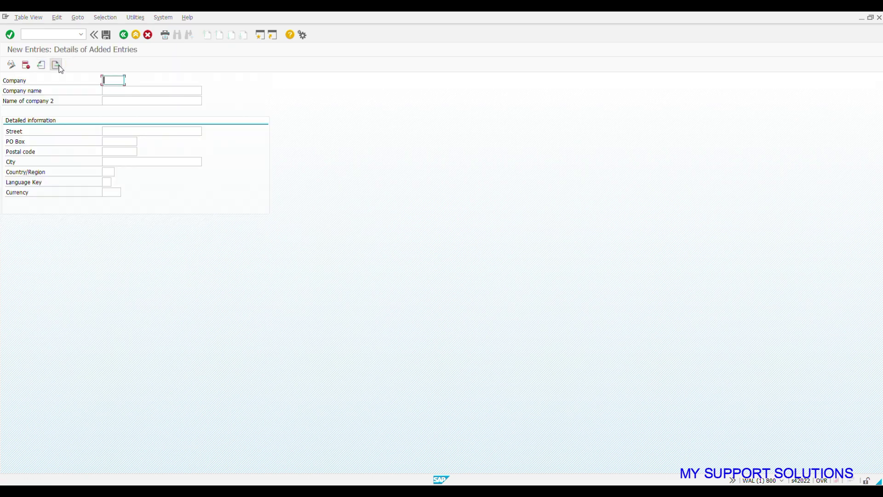
type("2021")
key("Tab")
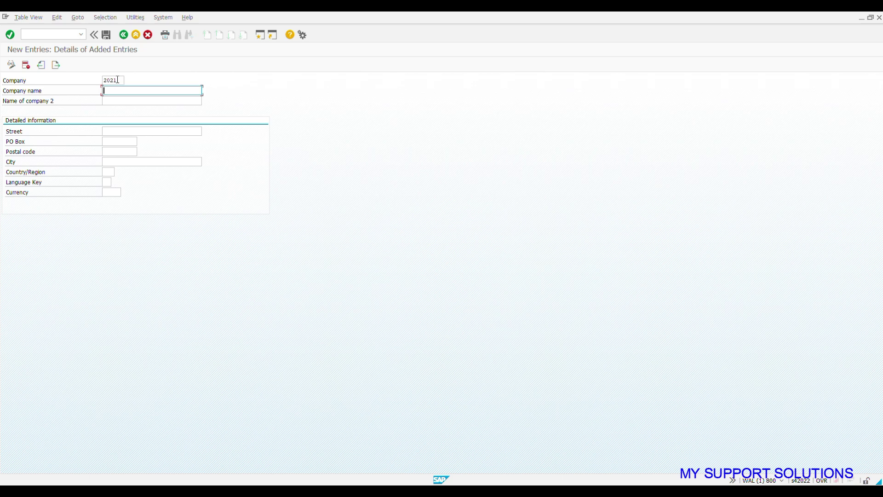
type("abc")
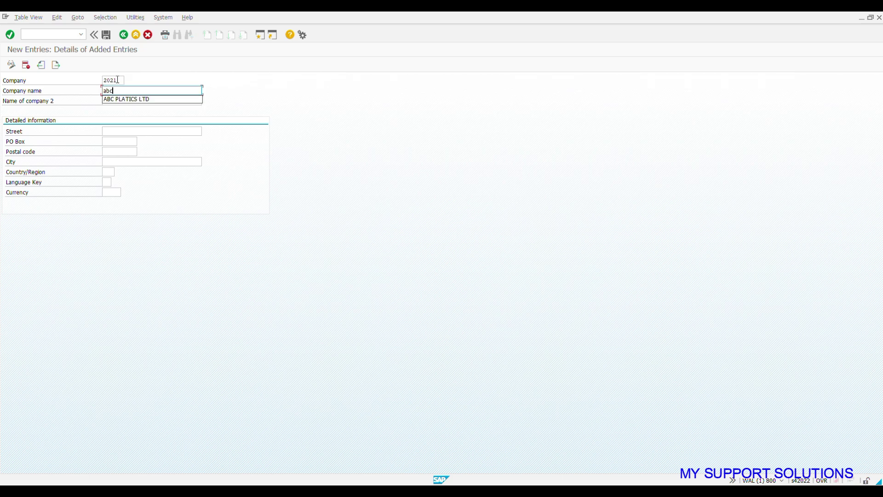
key("Down")
key("Return")
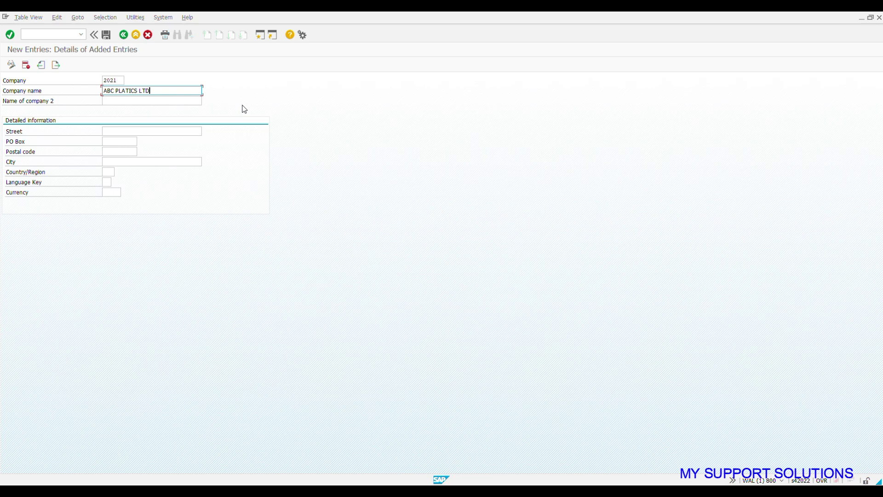
- Enter street MAIN STREET, city BANGALORE, country IN, language EN and currency INR
left_click(113, 130)
type("ma")
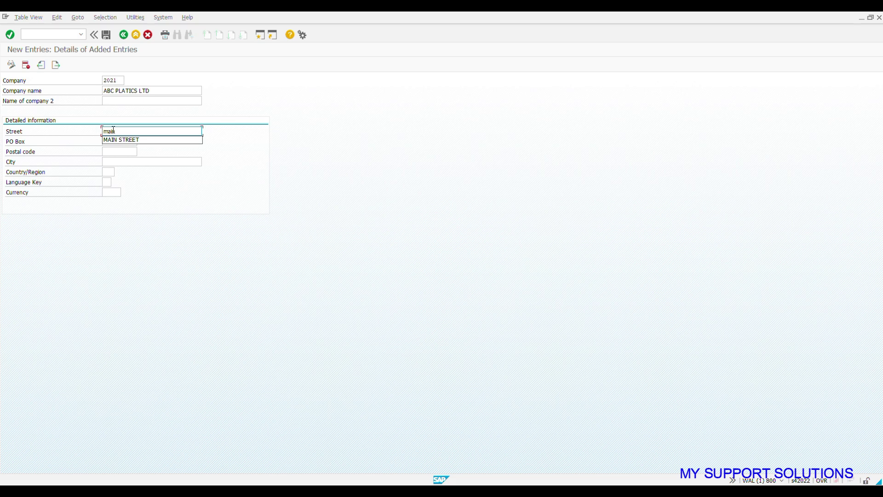
type("in")
key("Tab")
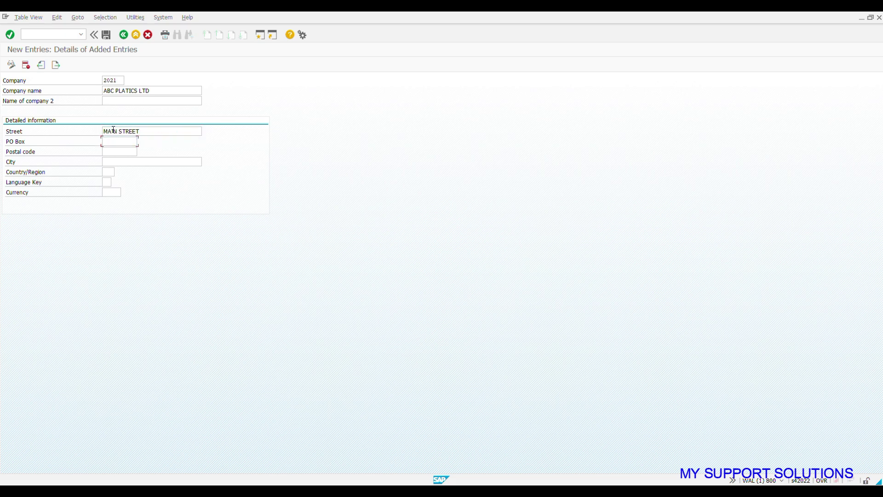
key("Tab")
key("Tab")
type("ba")
type("BANGALORE")
key("Tab")
type("in")
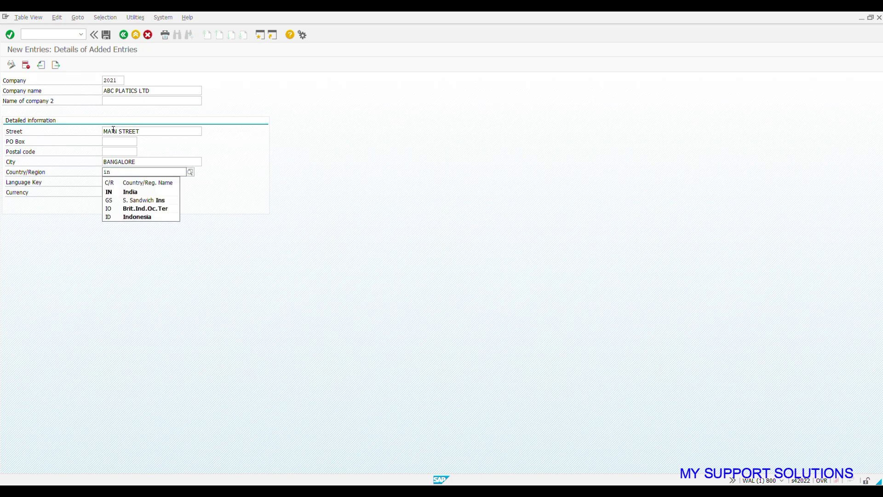
key("Return")
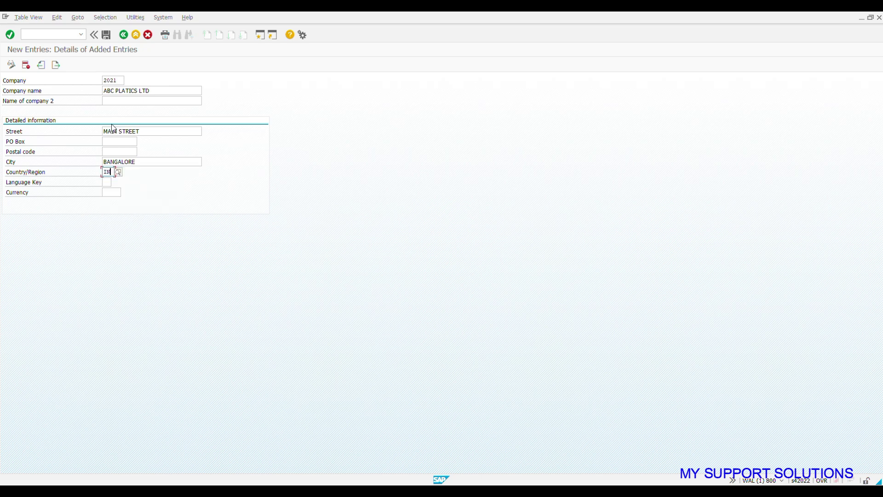
left_click(106, 182)
type("en")
left_click(110, 193)
type("inr")
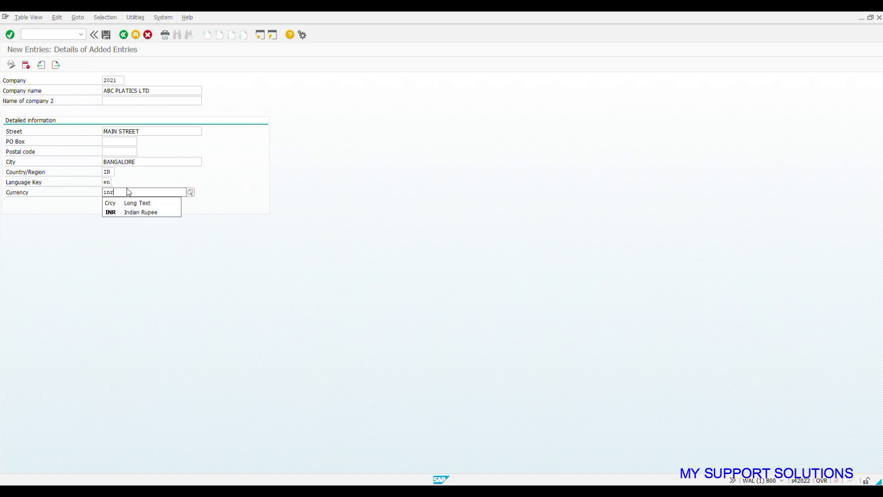
key("Return")
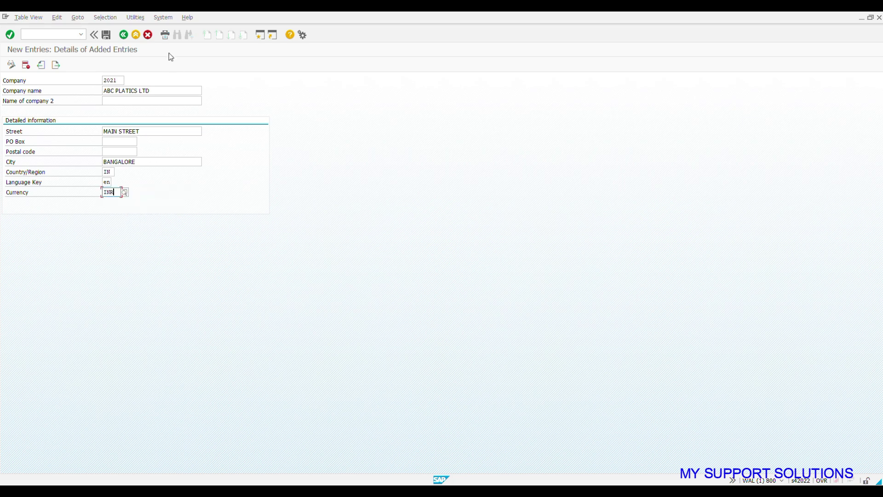
- Save company 2021 ABC PLATICS LTD under a customizing request, then leave SAP
left_click(106, 36)
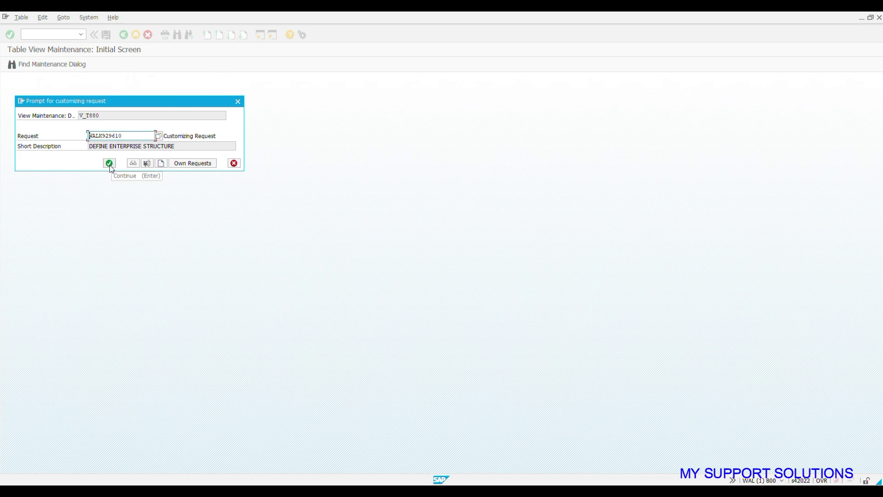
left_click(109, 164)
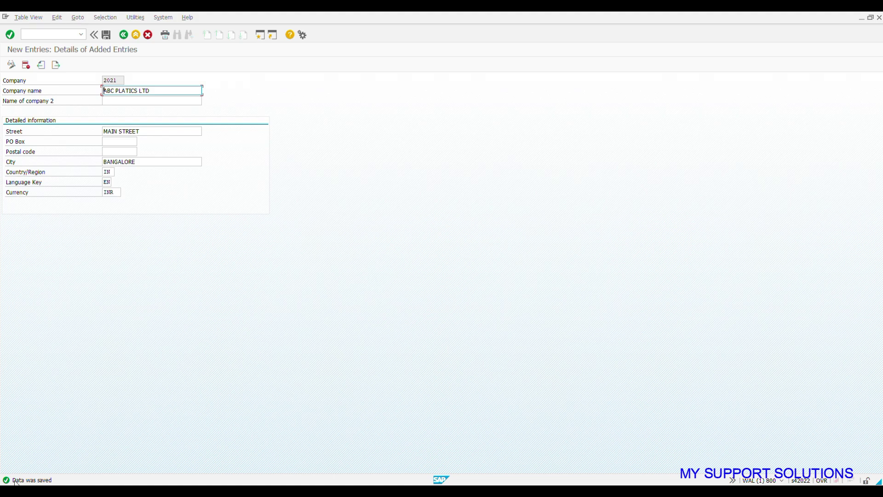
key("alt+Tab")
key("alt+Tab")
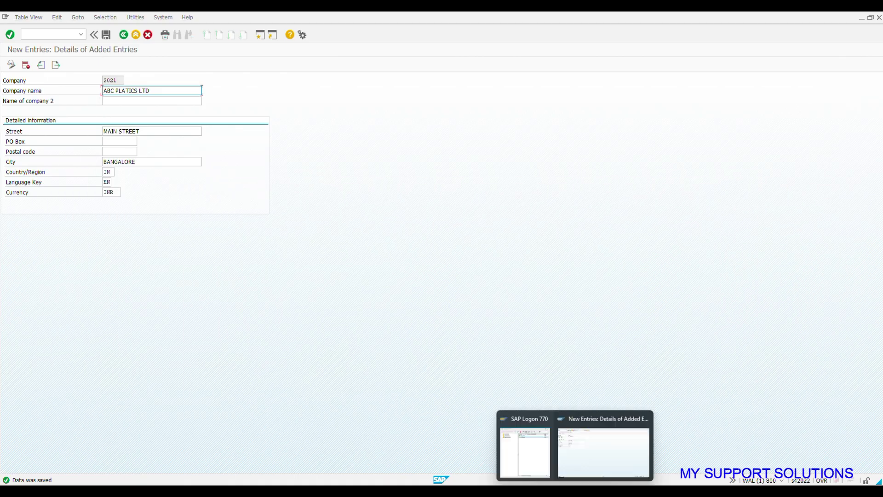
- Bring up the Word 'Define Company in SAP' notes from the taskbar
left_click(575, 476)
scroll(716, 148, "up", 2)
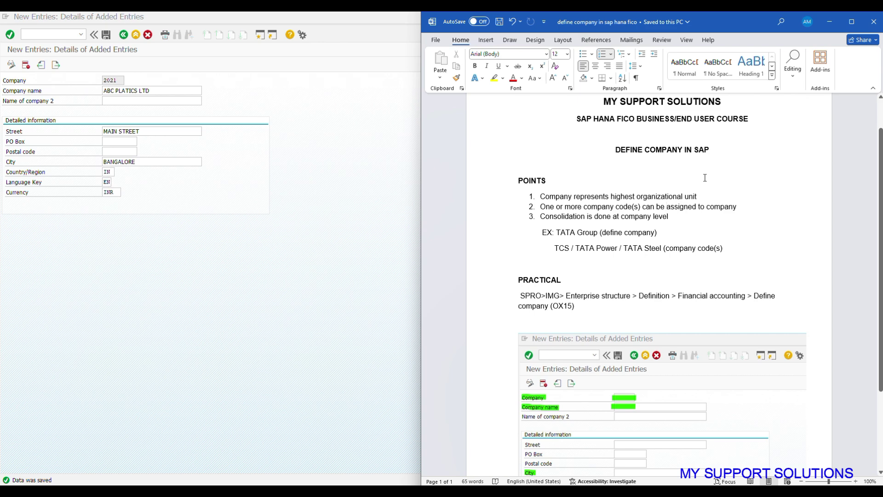
scroll(704, 178, "up", 1)
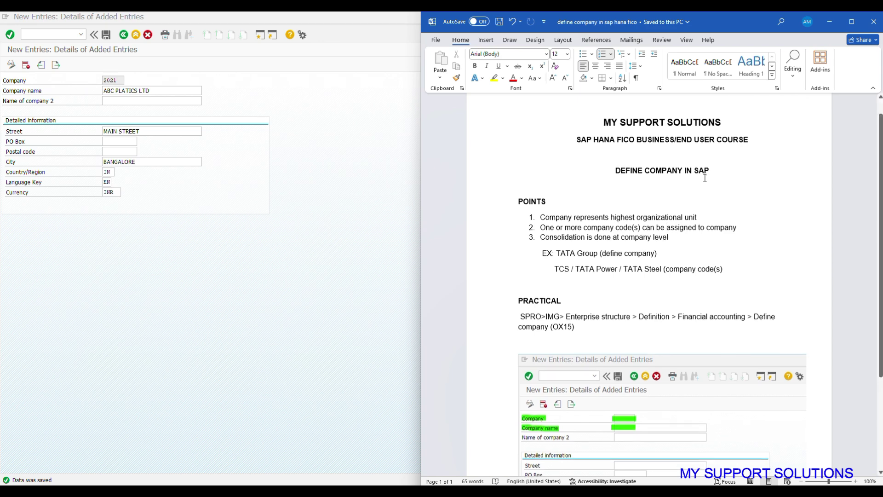